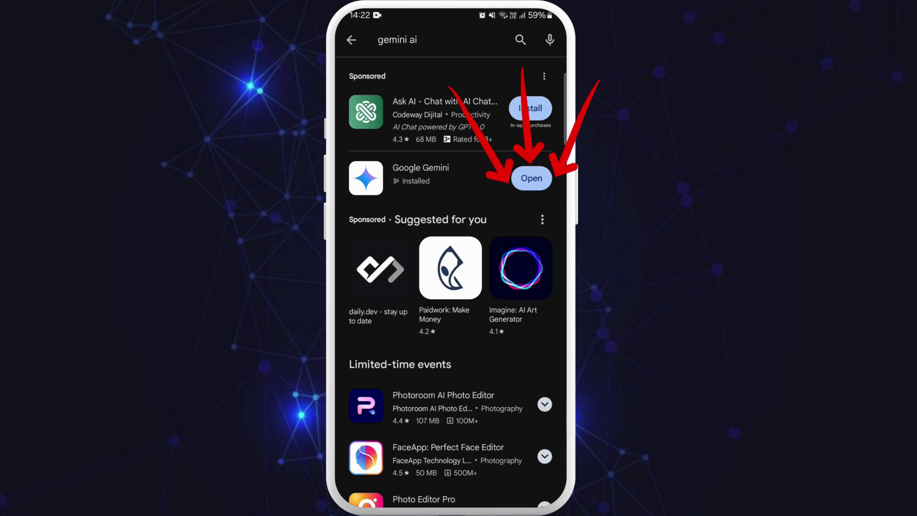
# Step: Launch the new Google Gemini app and switch from Google Assistant to Gemini
pyautogui.click(531, 178)
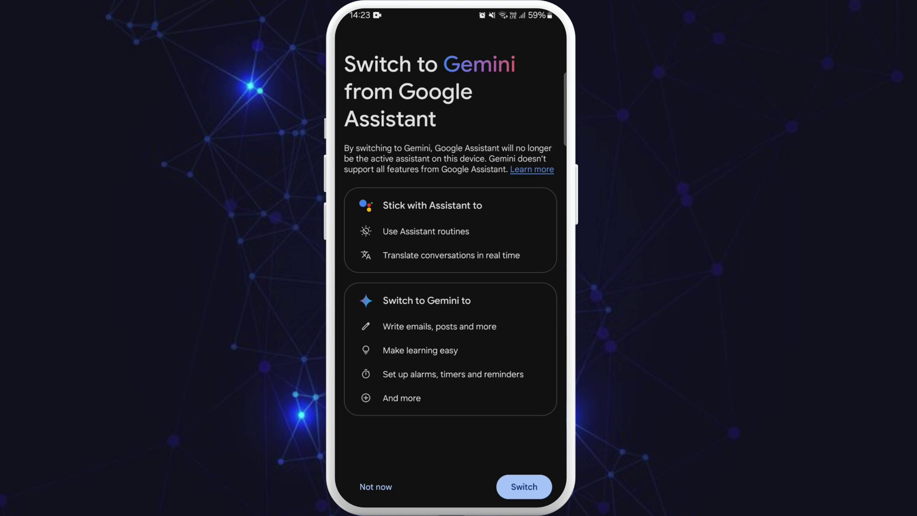
pyautogui.click(523, 487)
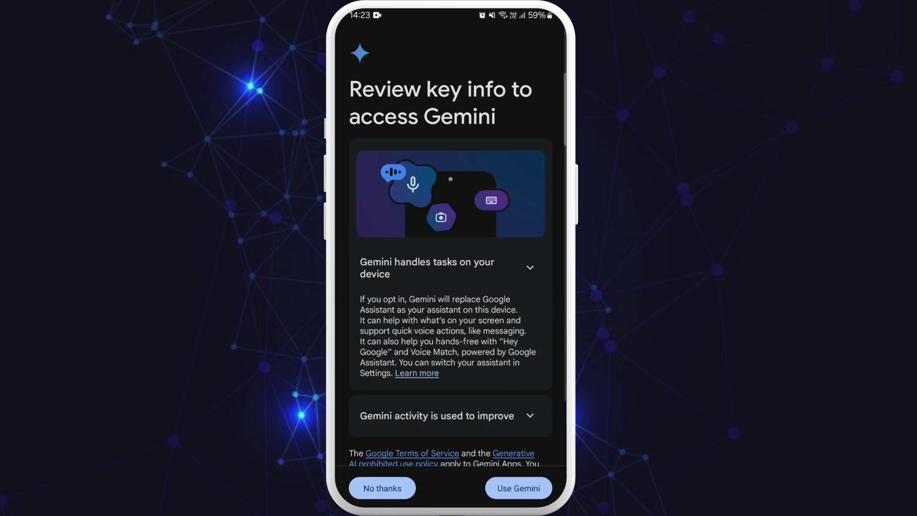